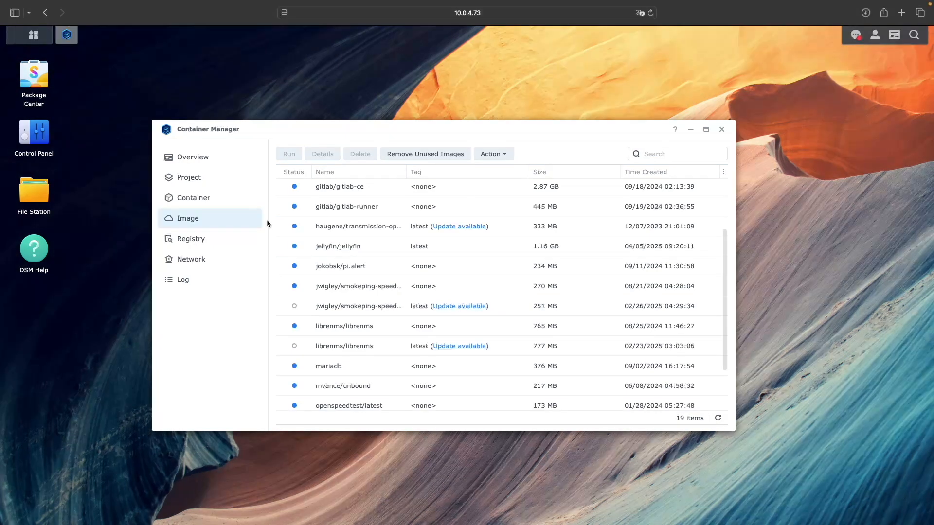
Open the Docker Hub entry in the Container Manager registry settings for editing.
click(238, 242)
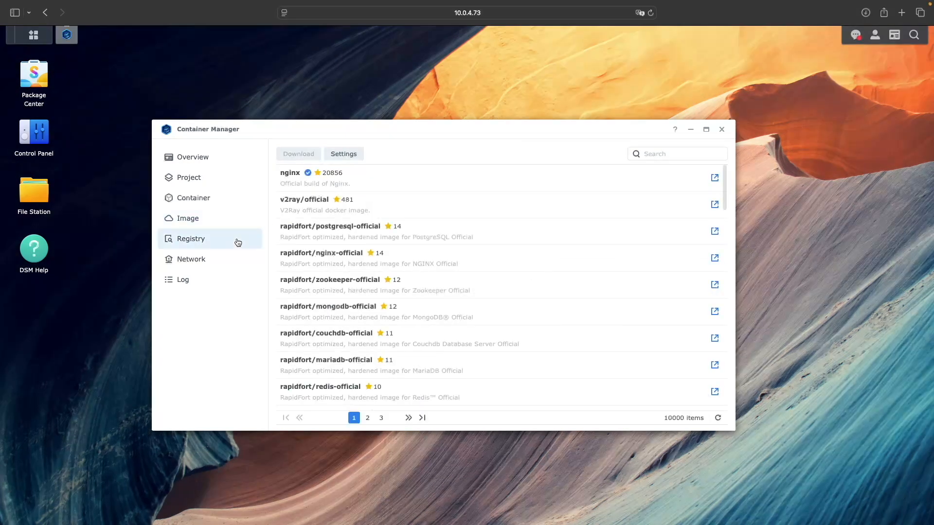
click(338, 155)
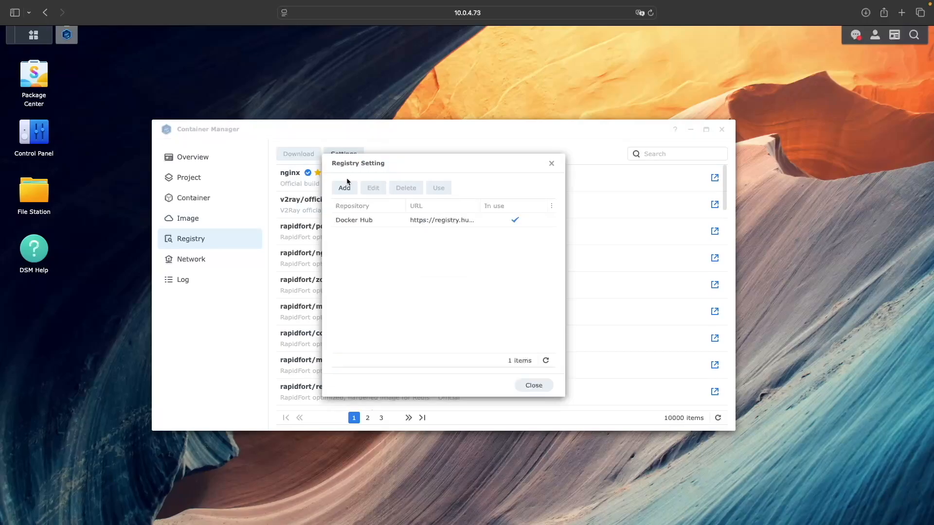
click(368, 223)
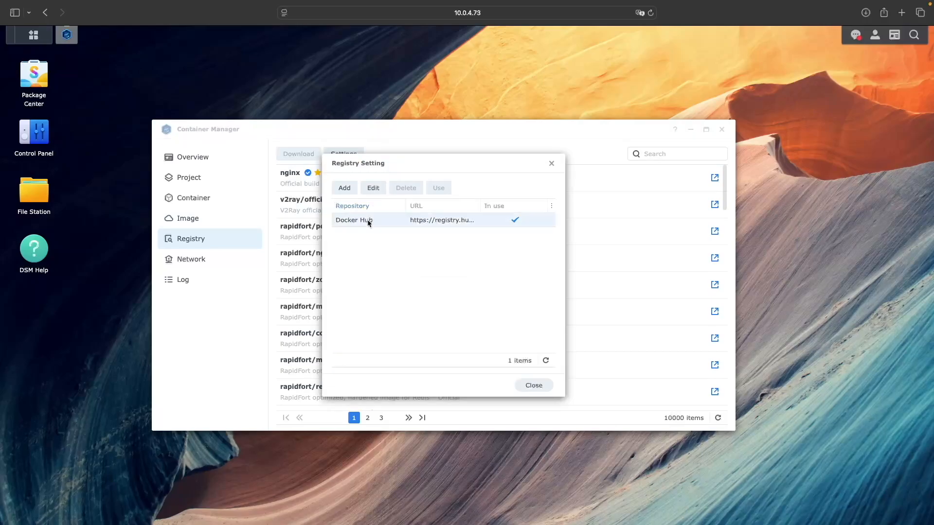
click(373, 188)
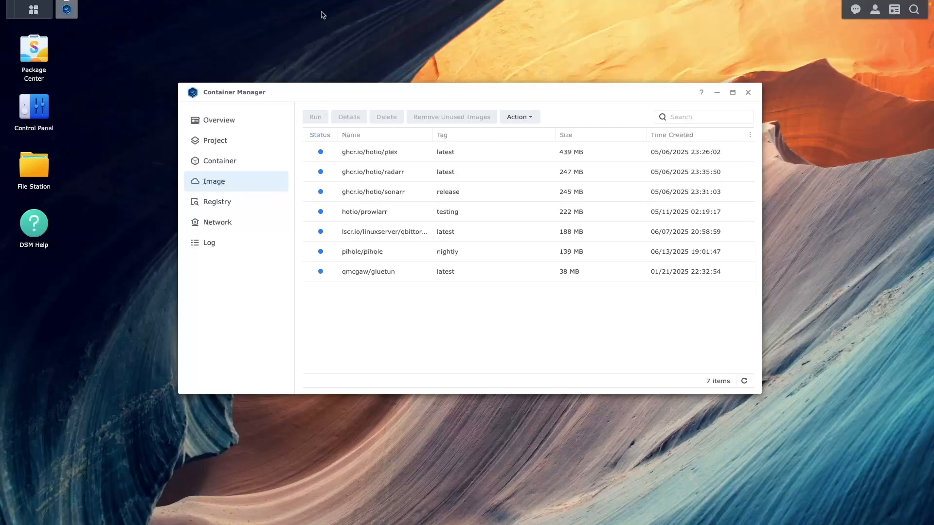
Check the system status pages of Radarr and Prowlarr for available updates.
click(263, 42)
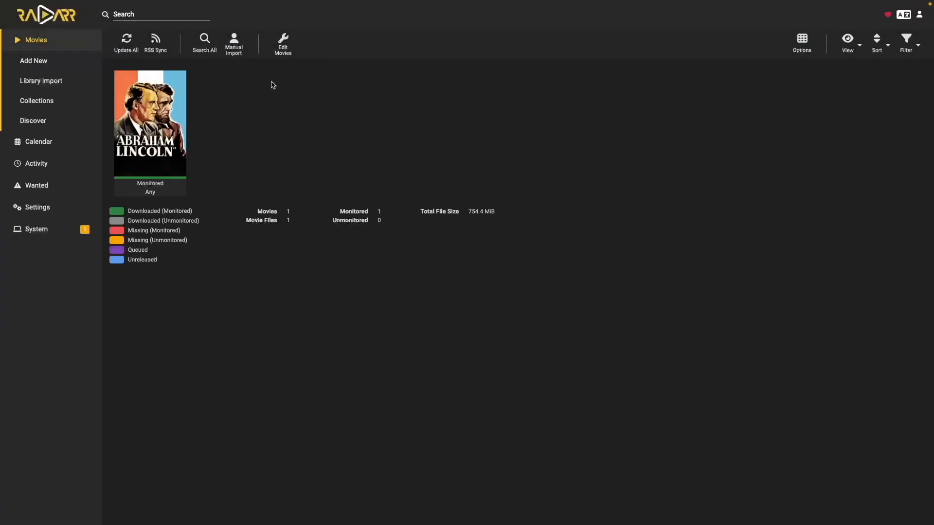
click(37, 229)
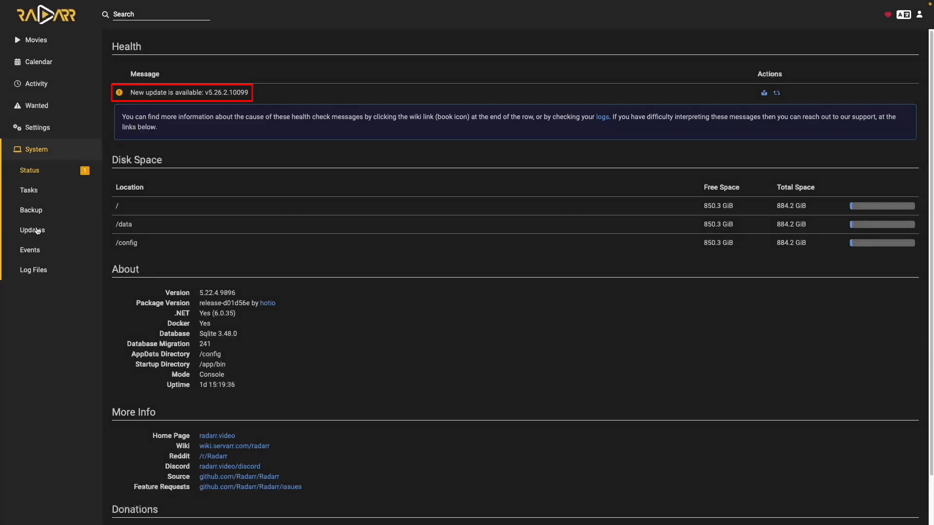
mouse_move(294, 2)
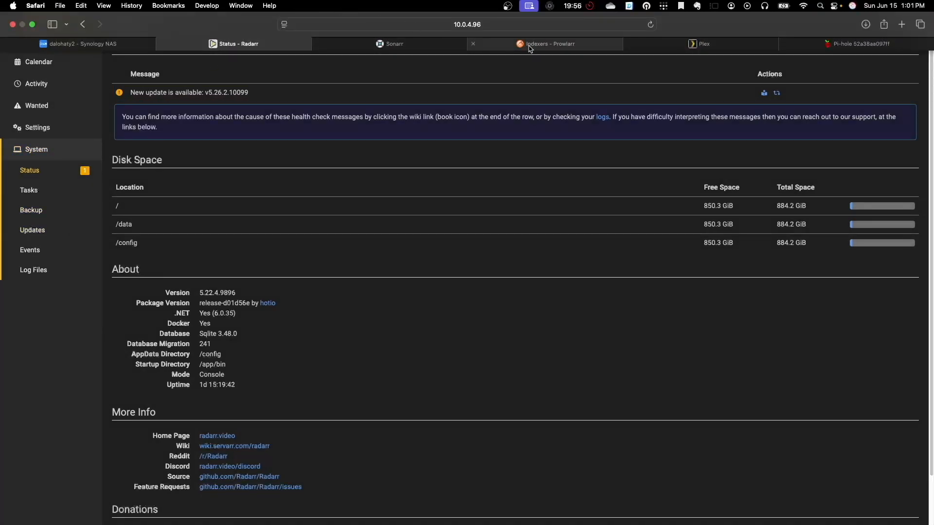
click(530, 48)
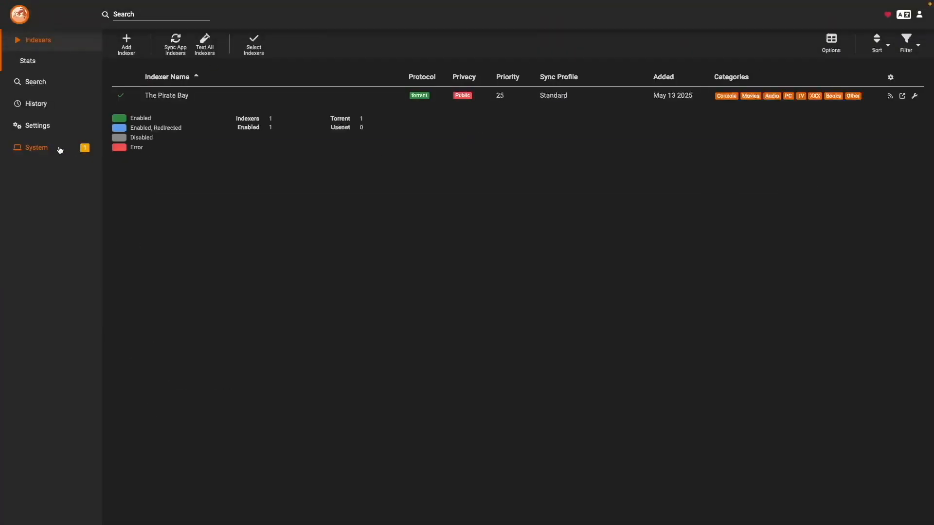
click(59, 149)
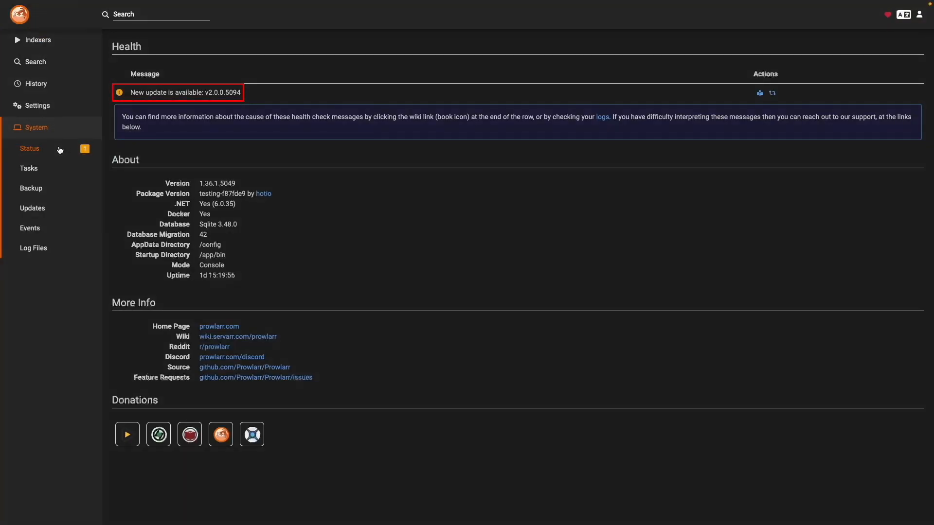
Switch to Plex and view the details of its available Plex Media Server update.
mouse_move(452, 2)
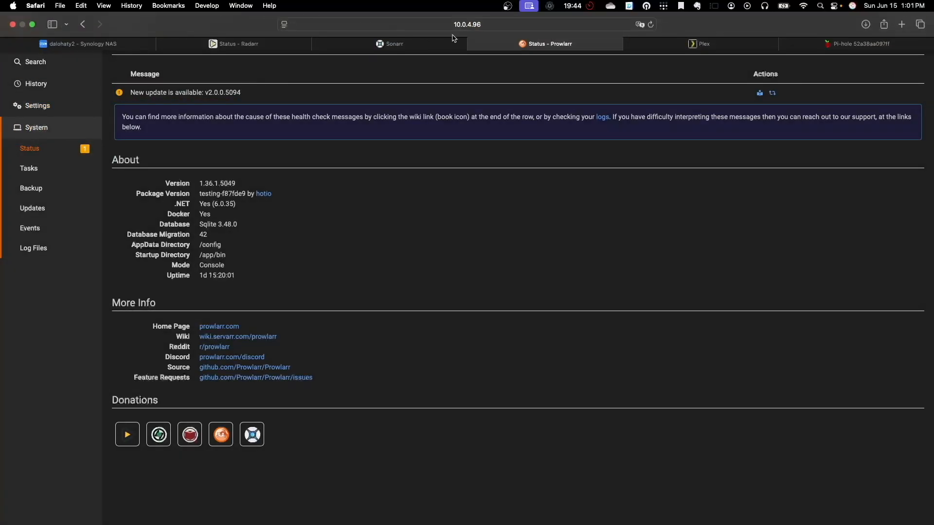
click(678, 43)
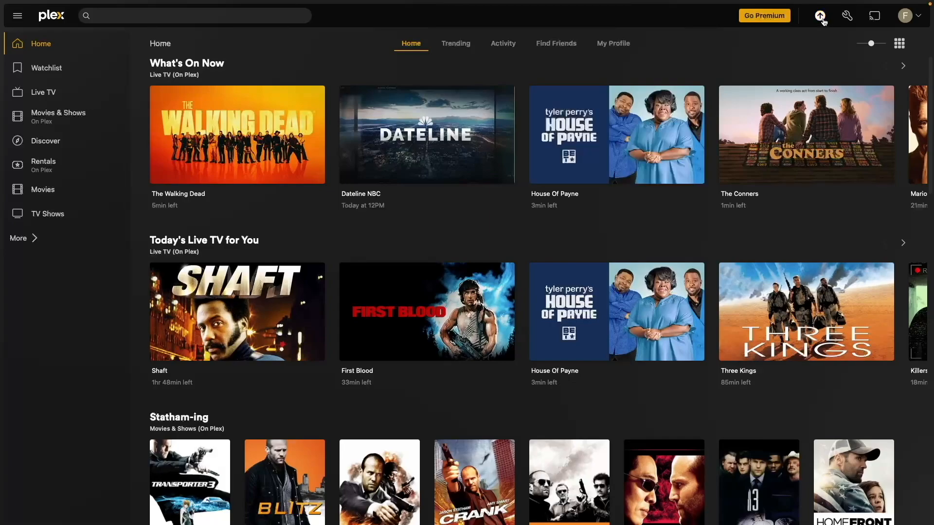
click(821, 17)
click(769, 65)
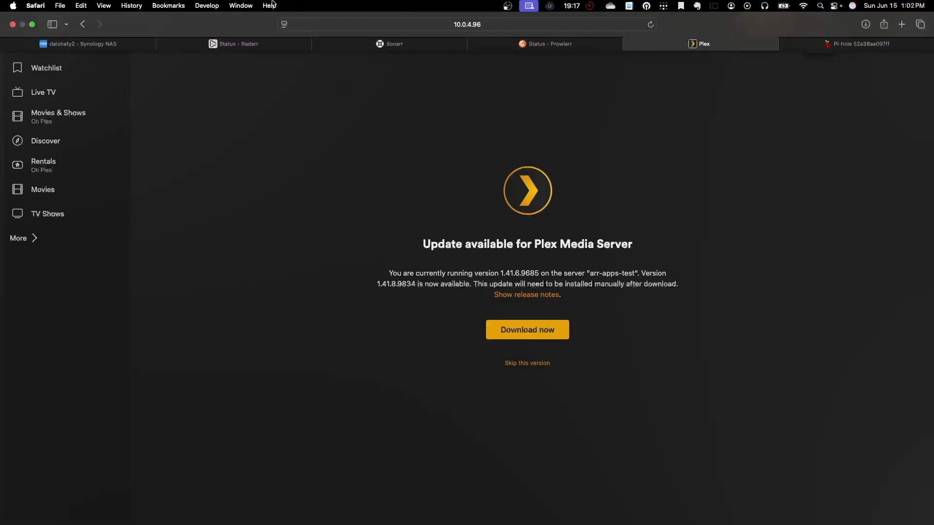
Switch back to Radarr and open its updates page from the new-version health message.
click(262, 44)
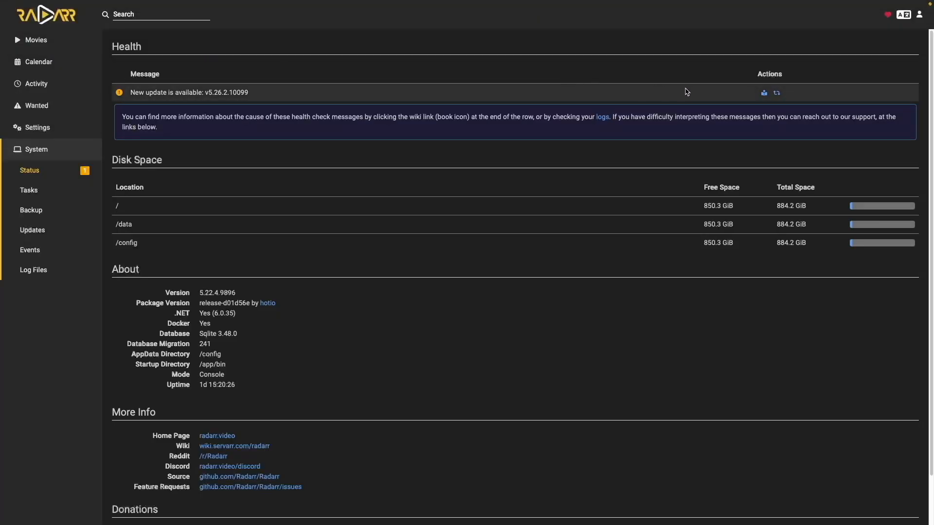
click(776, 95)
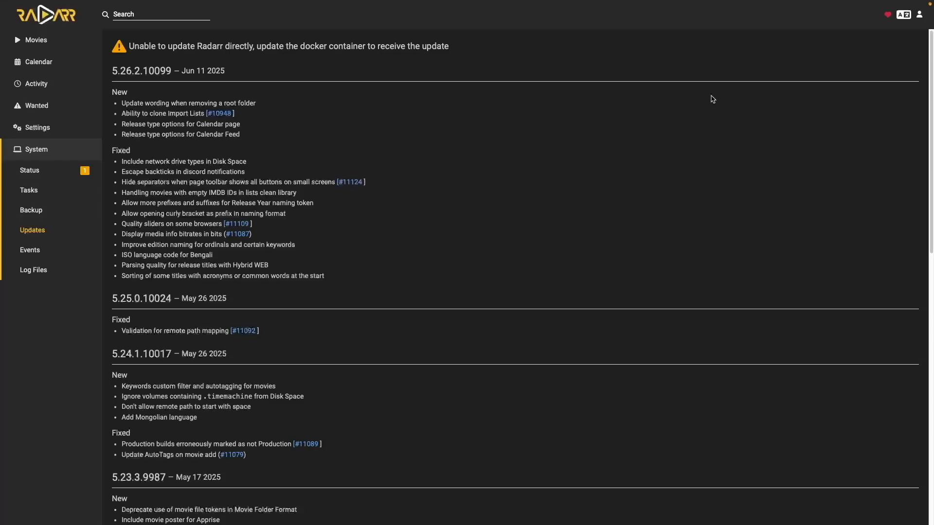
Switch to Container Manager on the Synology NAS and stop the arr-apps project.
mouse_move(674, 2)
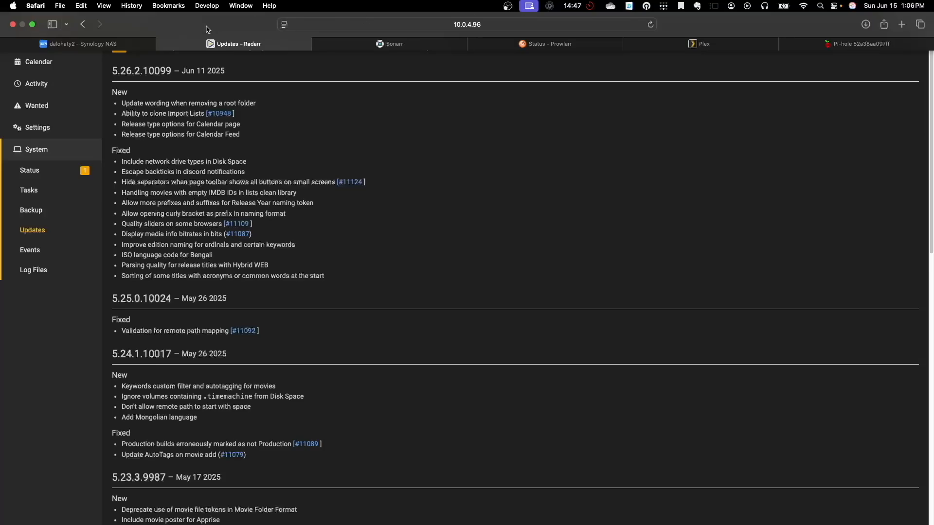
click(121, 46)
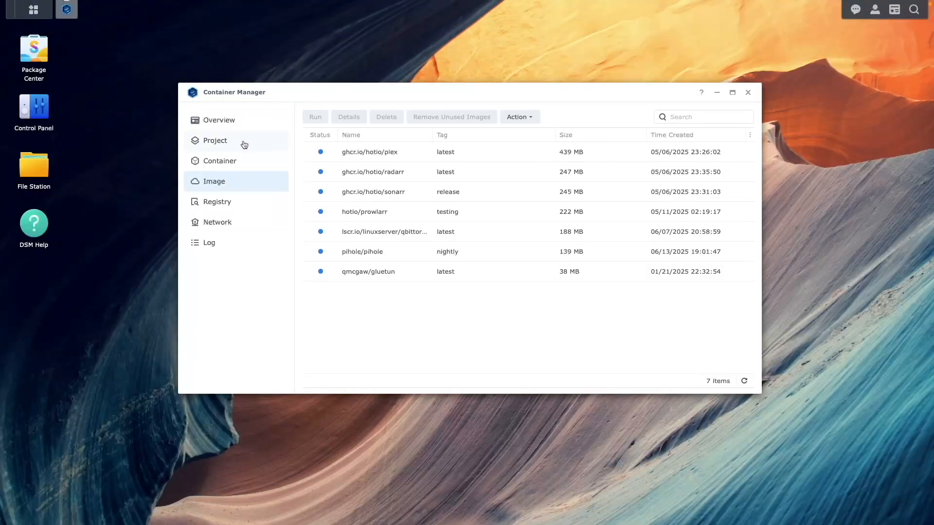
click(244, 145)
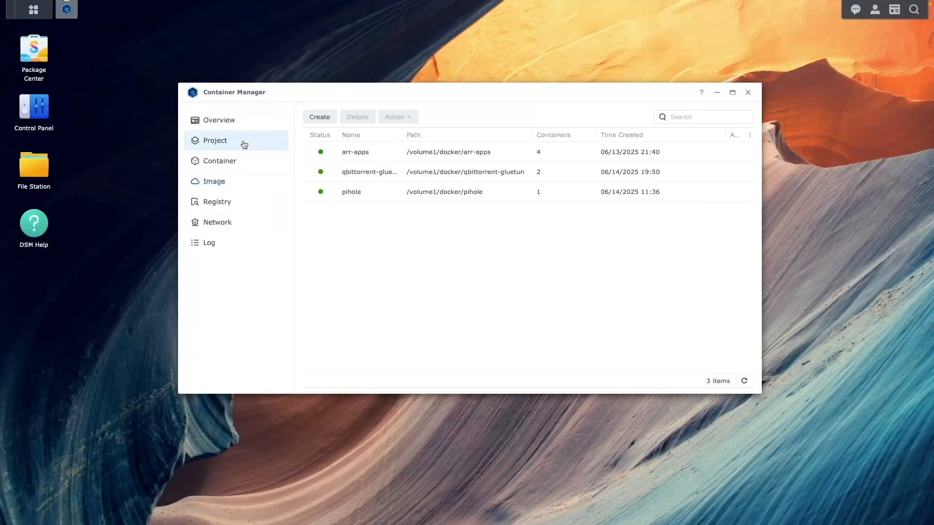
double_click(359, 153)
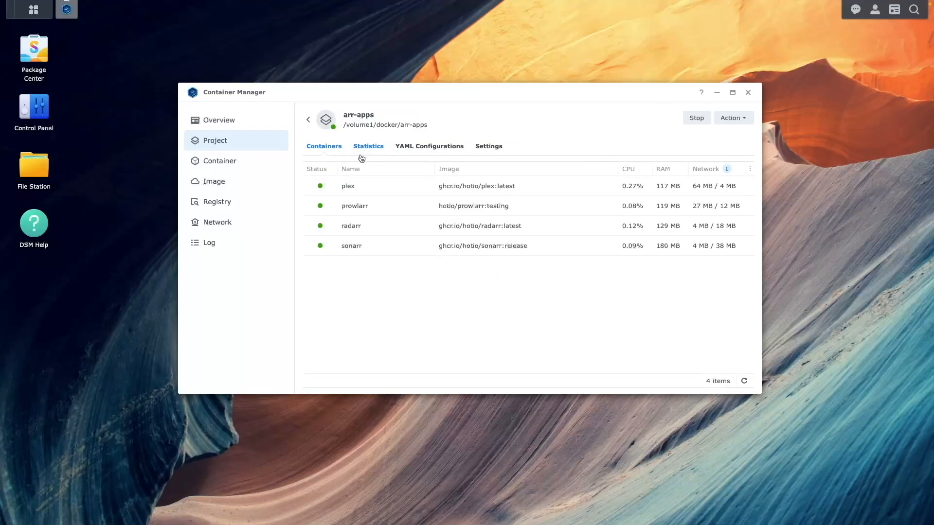
click(696, 122)
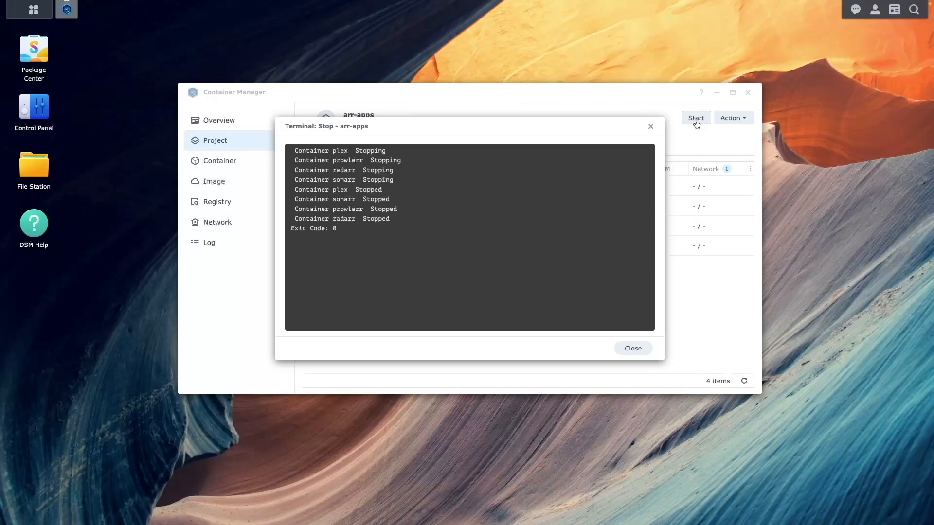
click(632, 349)
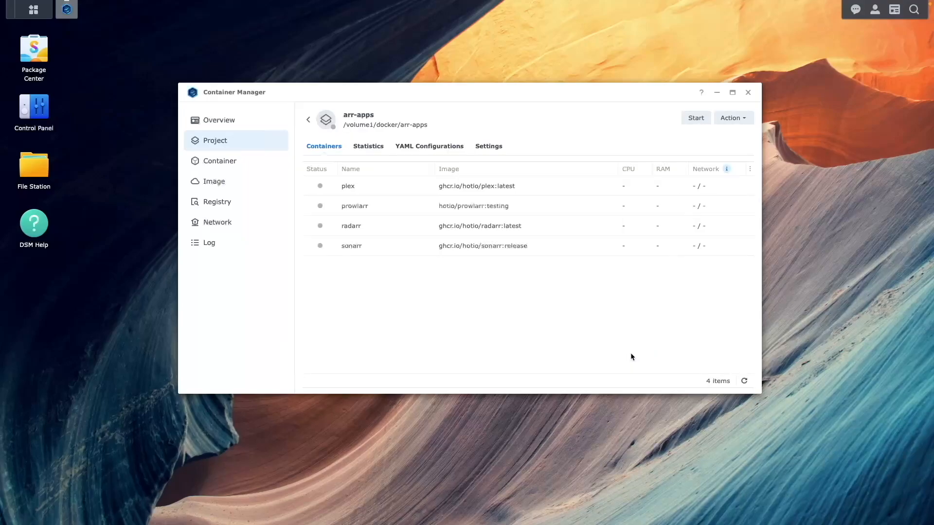
Clean the arr-apps project to remove its containers, and dismiss the terminal output.
click(732, 118)
click(732, 177)
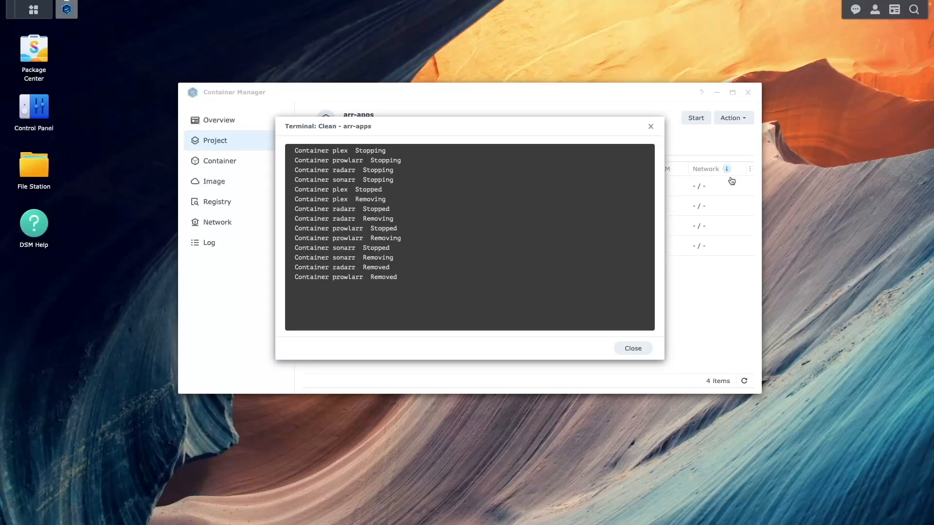
drag(576, 124, 749, 123)
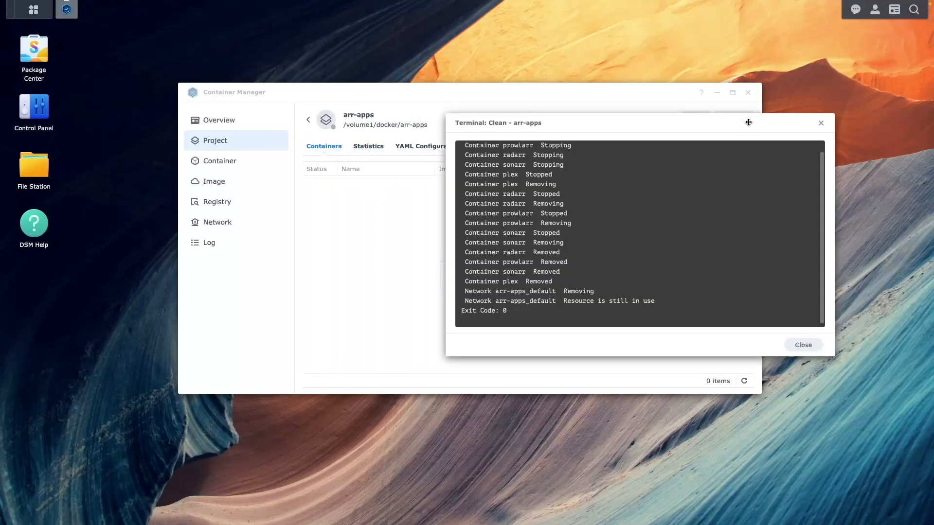
click(807, 345)
Delete the unused ghcr.io/hotio/plex:latest image.
click(239, 182)
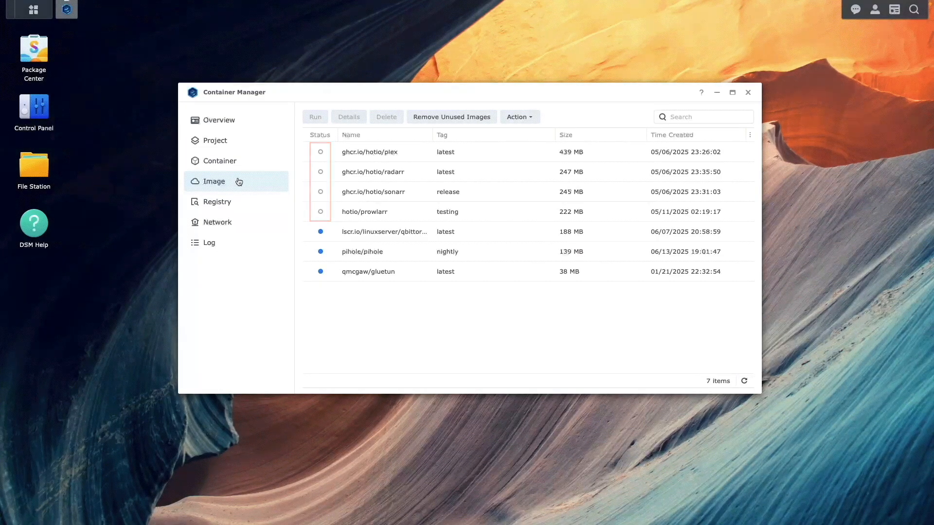
click(364, 156)
click(385, 119)
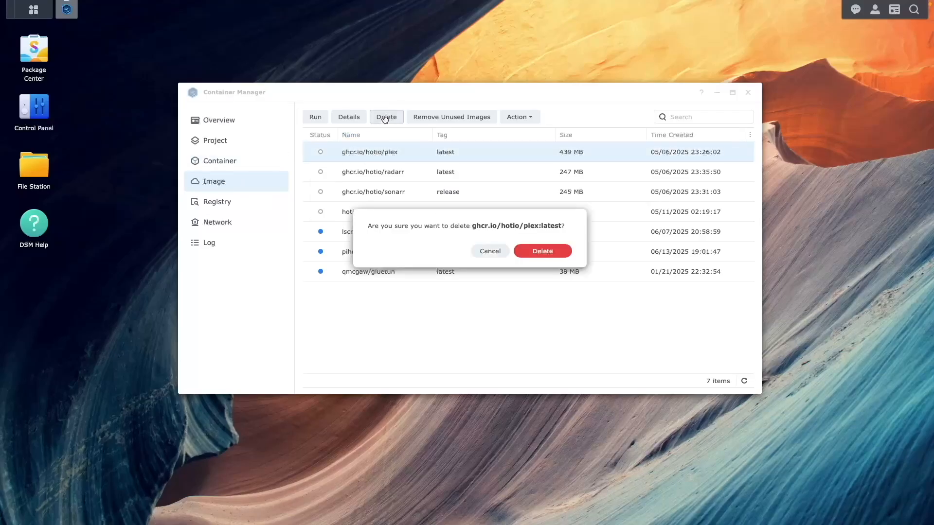
click(538, 252)
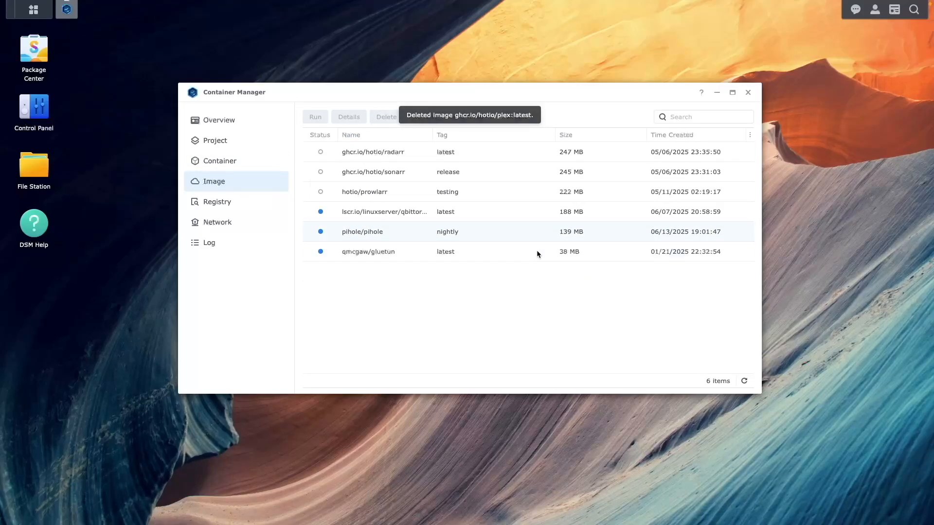
Delete the unused ghcr.io/hotio/radarr:latest and hotio/prowlarr:testing images.
click(390, 159)
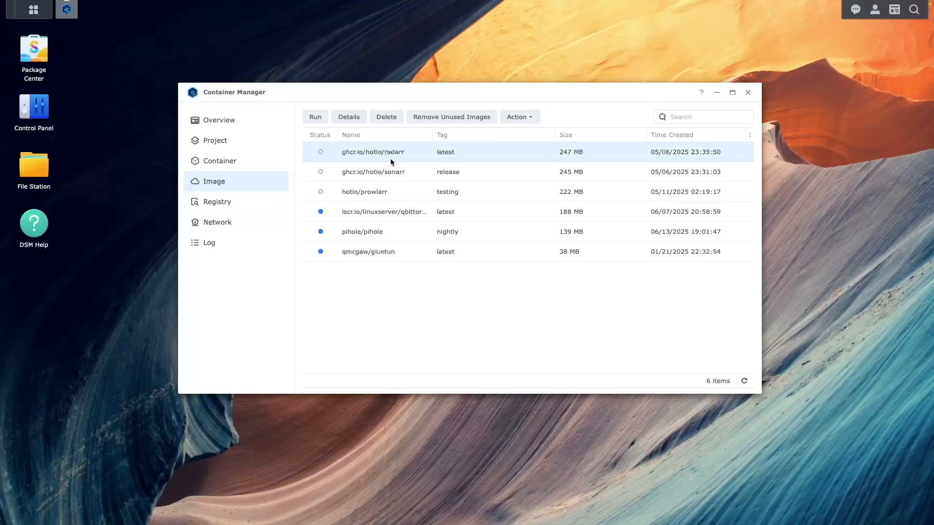
click(388, 119)
click(518, 250)
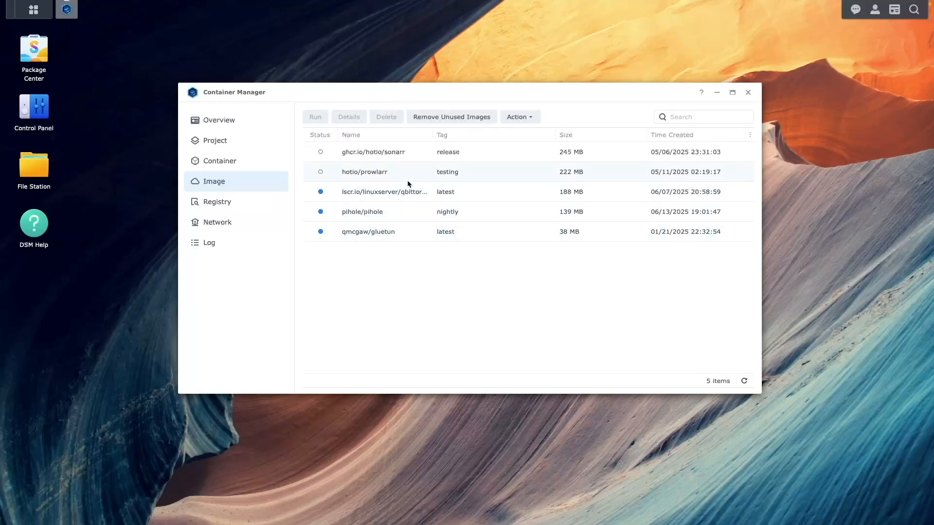
click(404, 175)
click(394, 118)
click(541, 251)
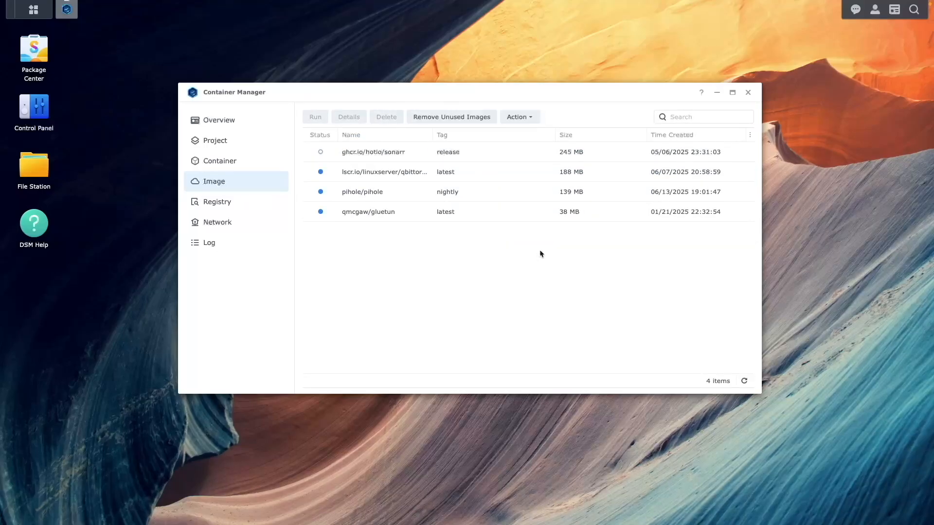
Build the arr-apps project again to pull the deleted images and recreate its containers.
click(263, 147)
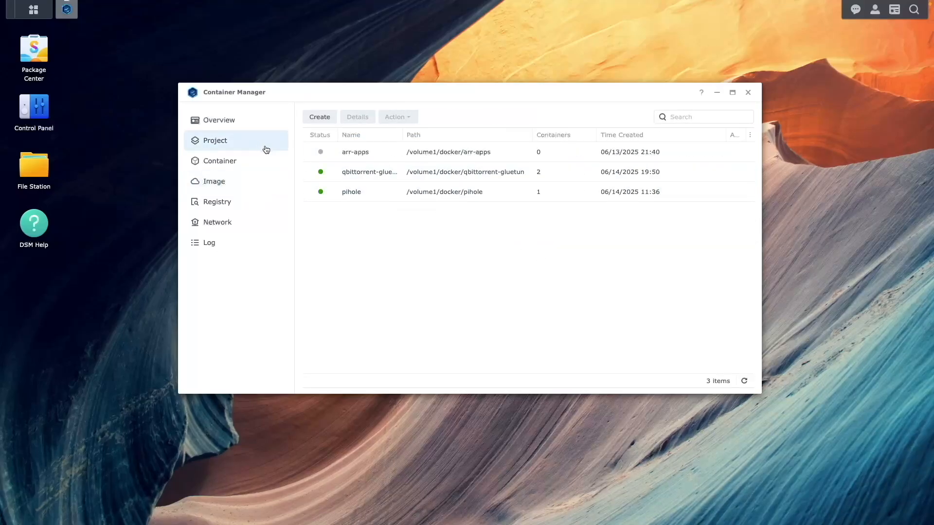
double_click(383, 153)
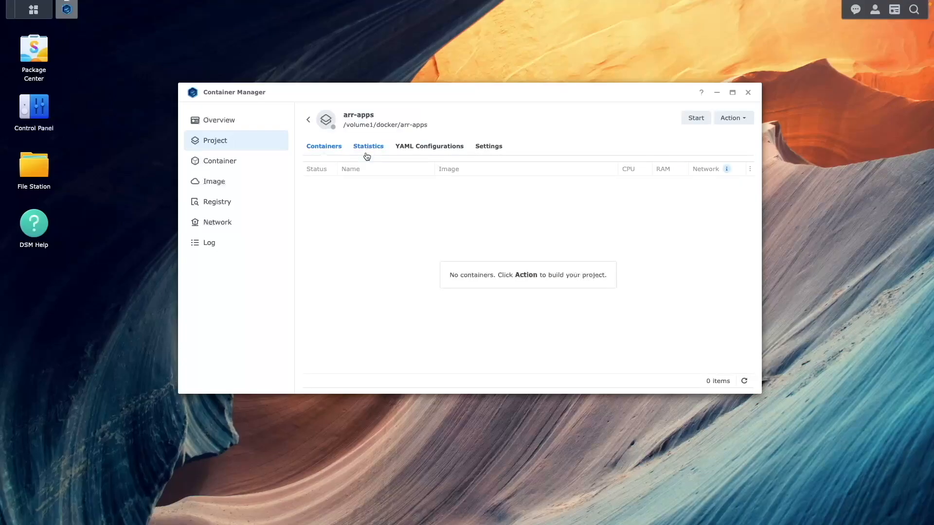
click(732, 118)
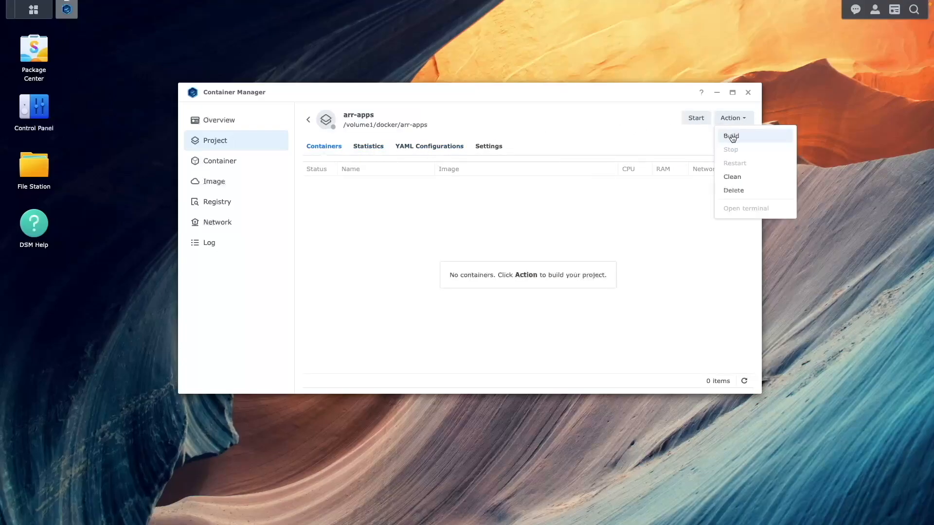
click(732, 138)
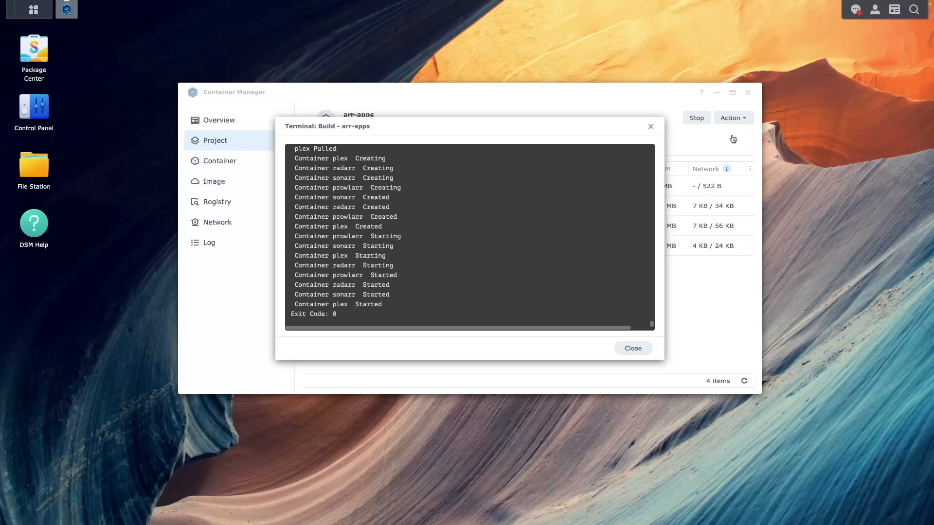
Switch to Radarr and reload its updates page to check the installed version.
mouse_move(285, 4)
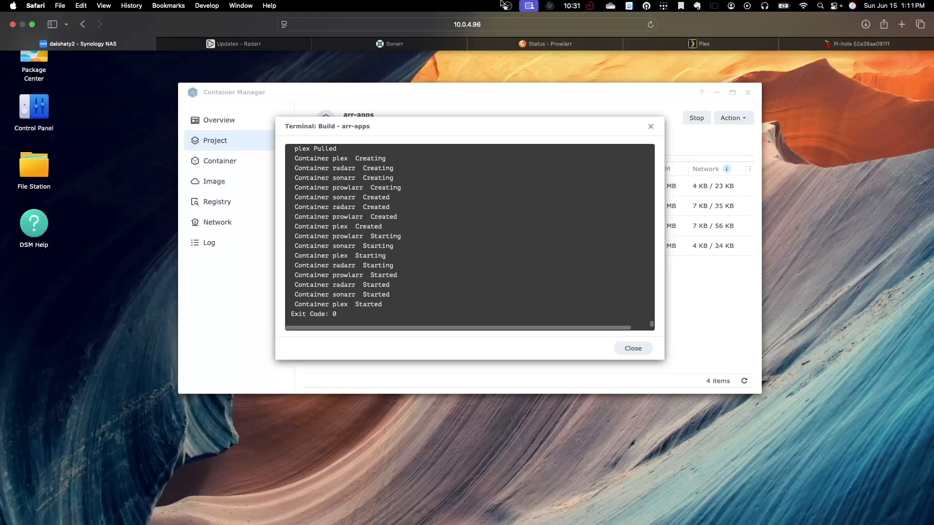
click(286, 46)
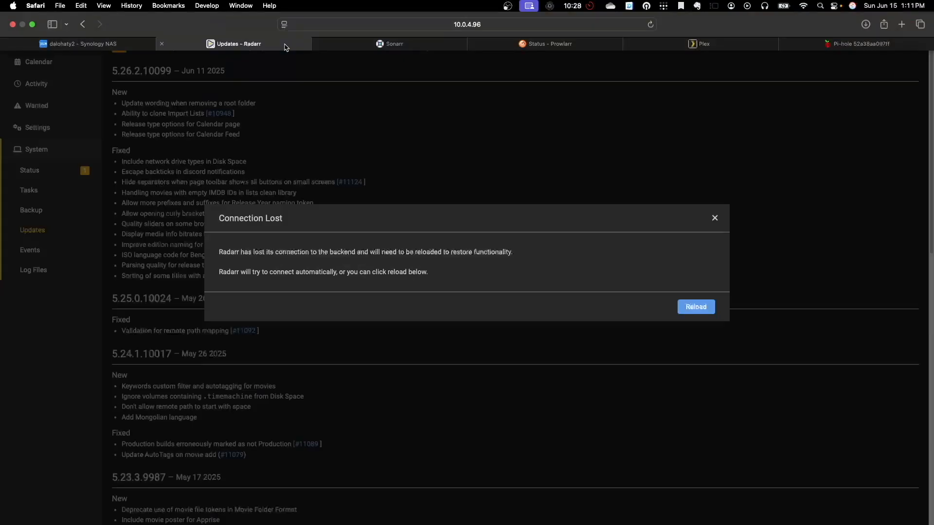
click(696, 309)
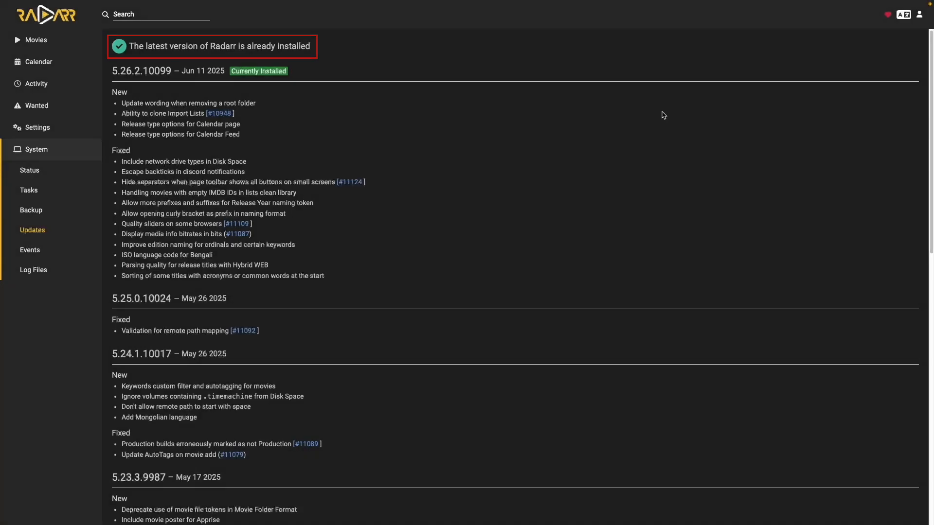
Check the version on Radarr's status page, and switch to Prowlarr and reload its interface to check the installed version.
click(77, 156)
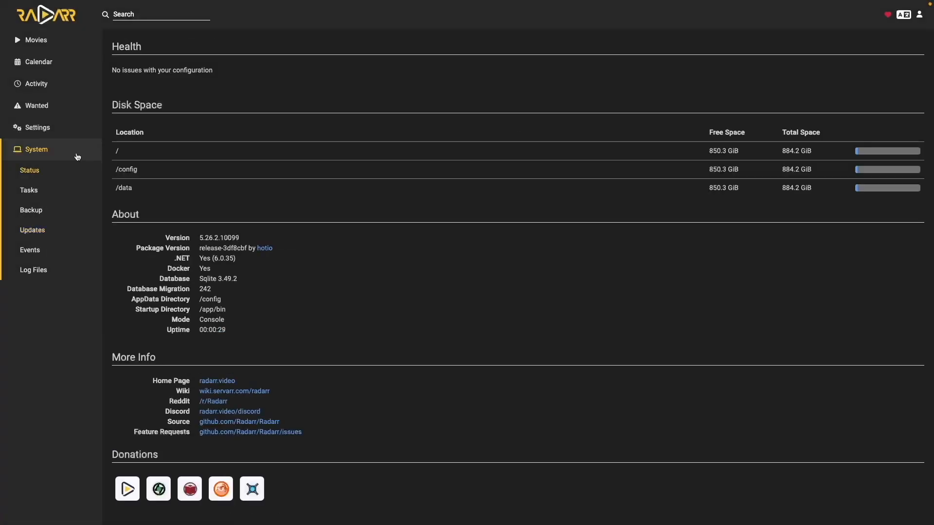
mouse_move(339, 2)
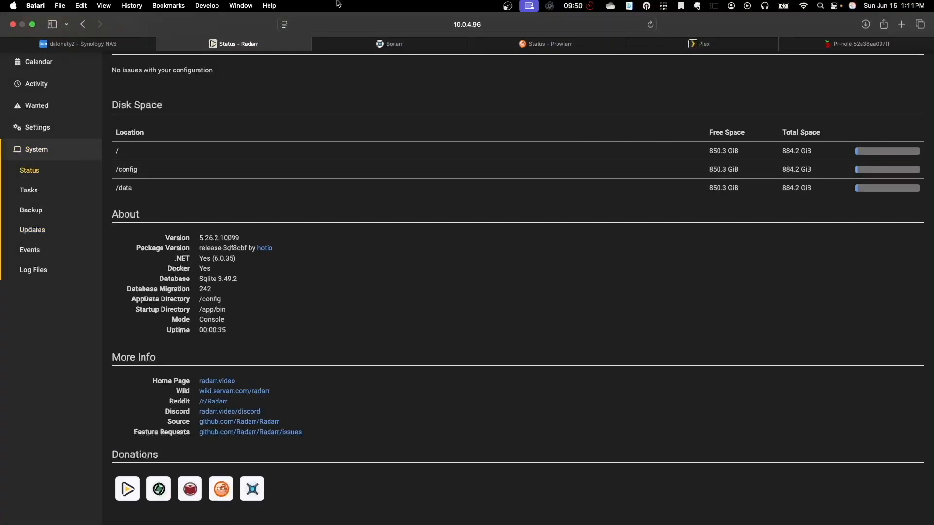
click(506, 48)
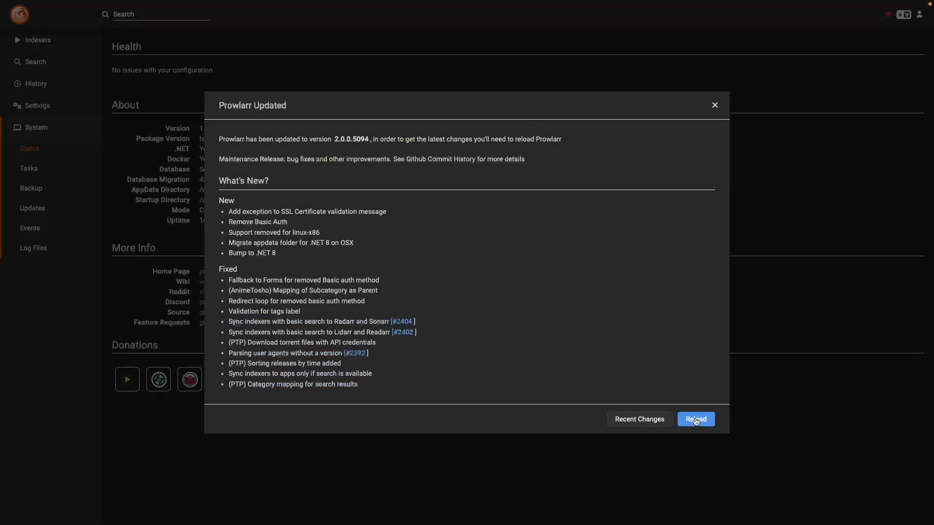
click(696, 420)
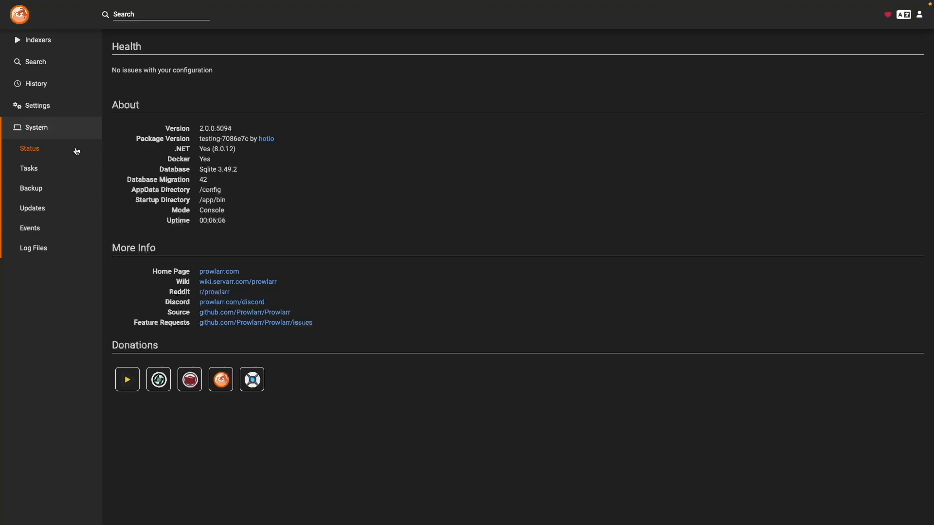
Switch to Plex, agree to the personal data consent and open the settings to check the server version.
mouse_move(602, 2)
click(657, 46)
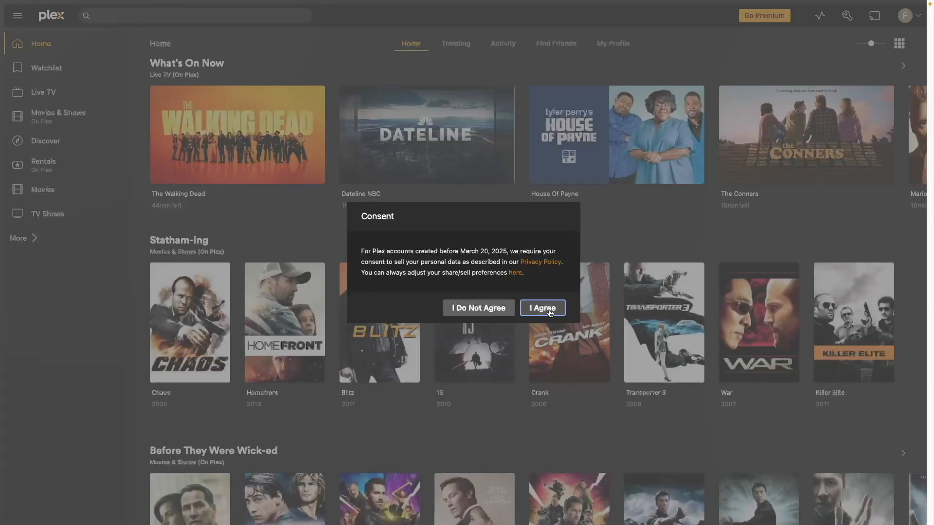
click(551, 312)
click(847, 16)
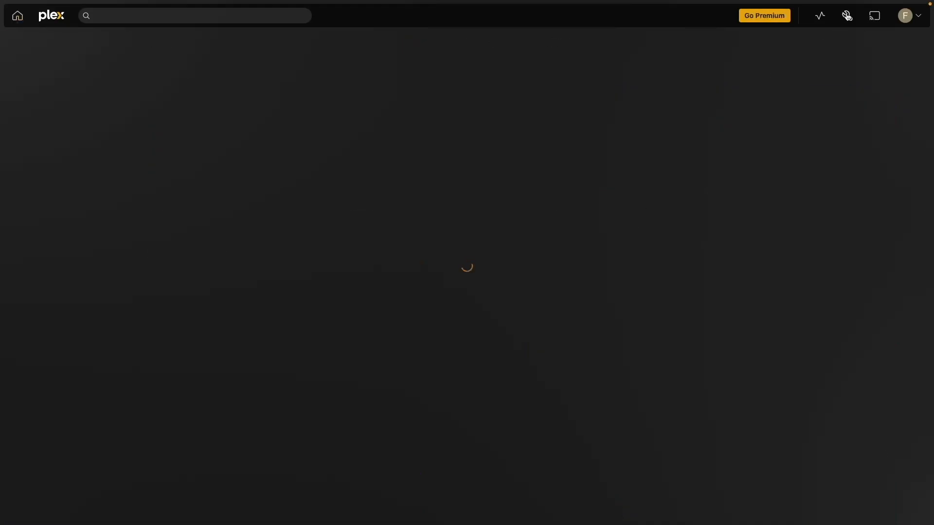
click(46, 408)
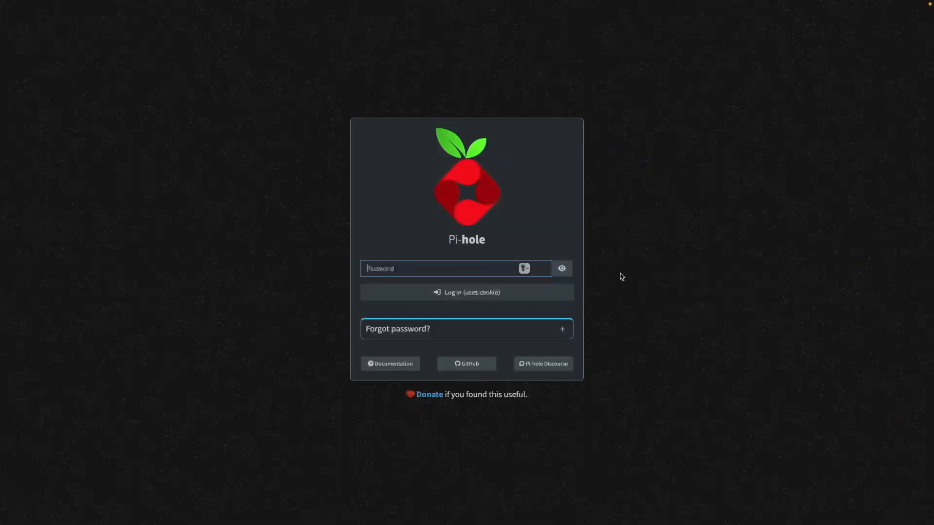
Log in to Pi-hole with the account password and check the version information at the end of the dashboard.
text(•••••••••••••••)
key(Return)
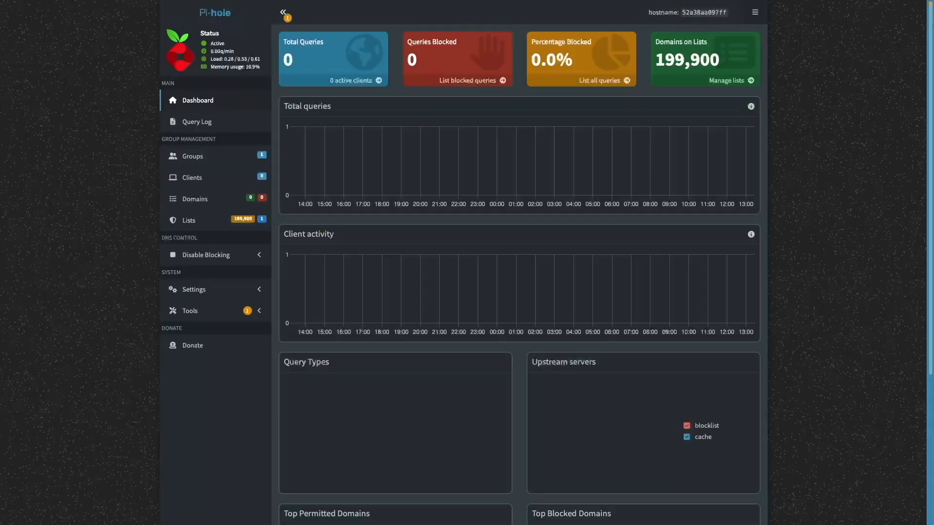
scroll(519, 263, down, 5)
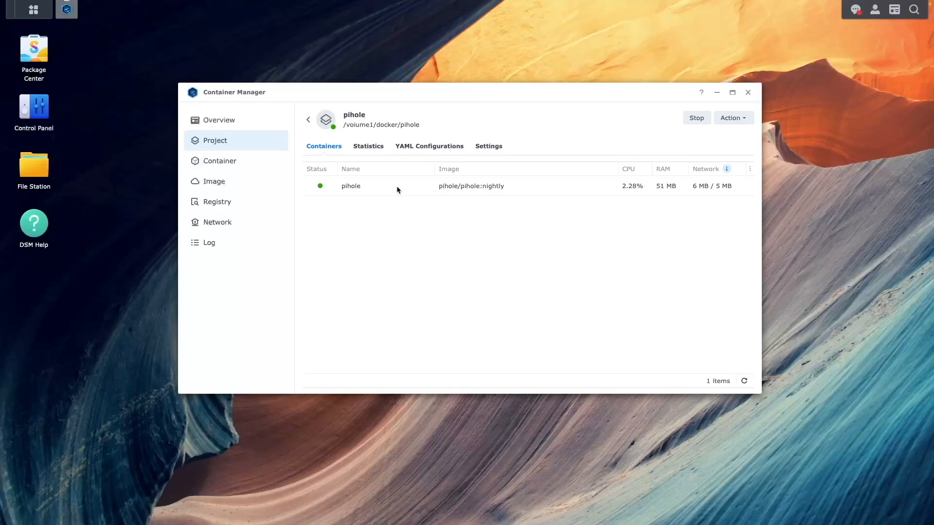
Stop the pihole project in Container Manager and clean it to remove its container.
click(690, 120)
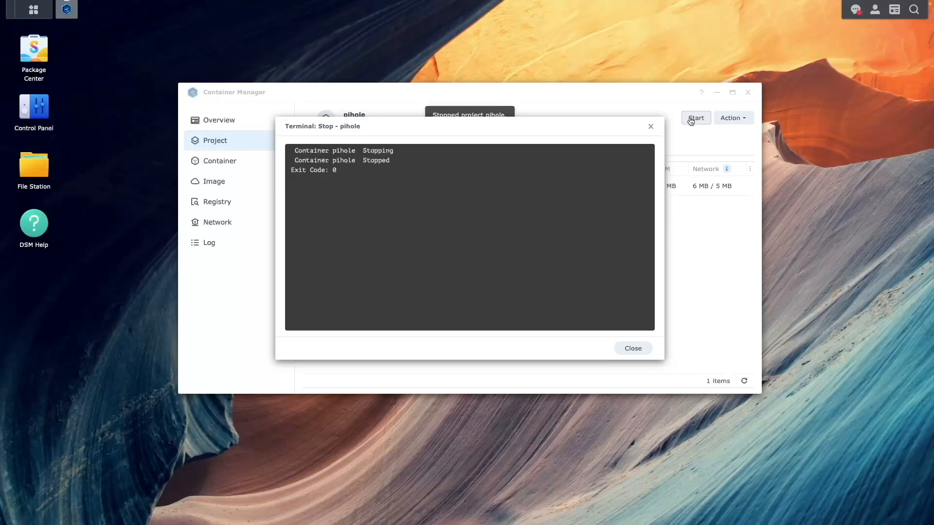
click(641, 350)
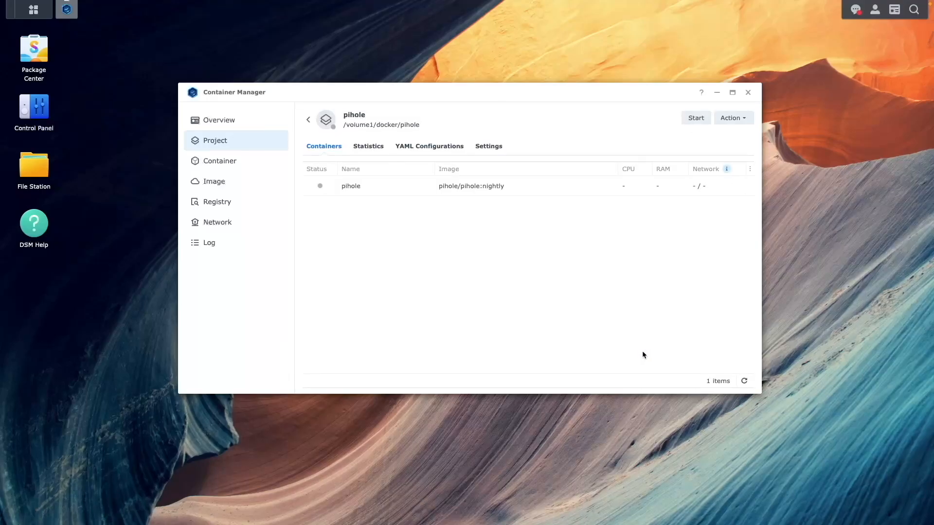
click(740, 121)
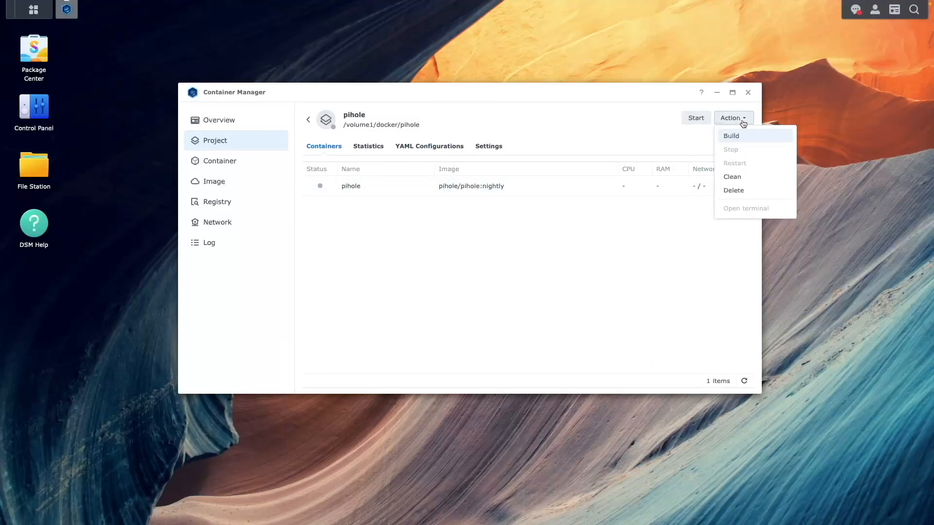
click(744, 178)
drag(562, 130, 696, 134)
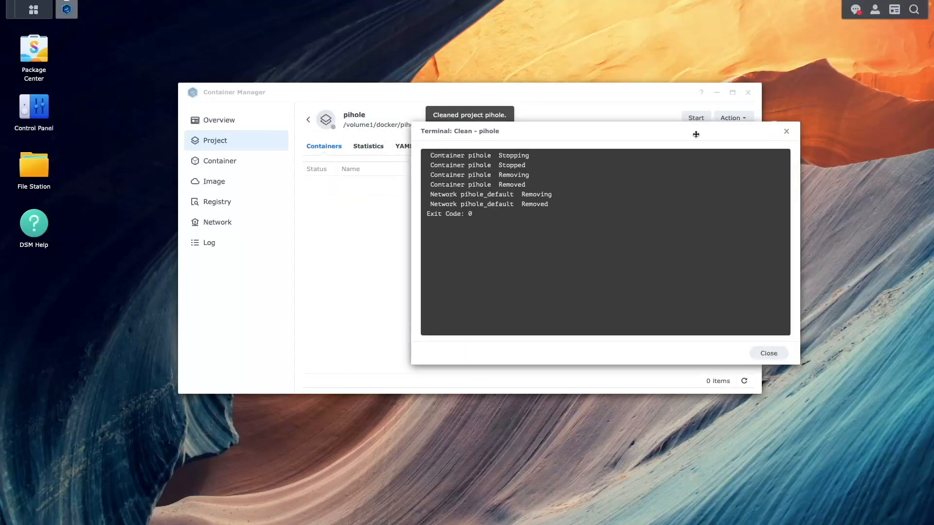
click(770, 354)
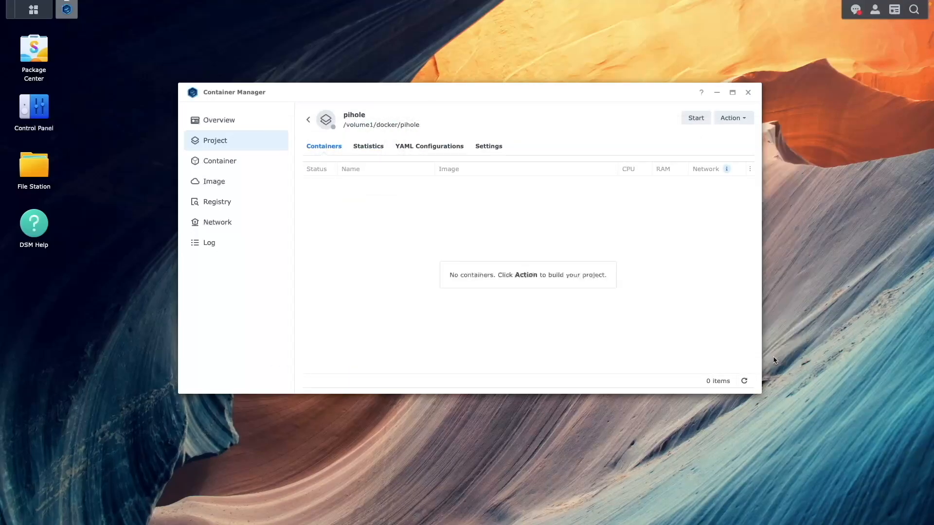
Delete the unused pihole/pihole:nightly image.
click(259, 187)
click(409, 259)
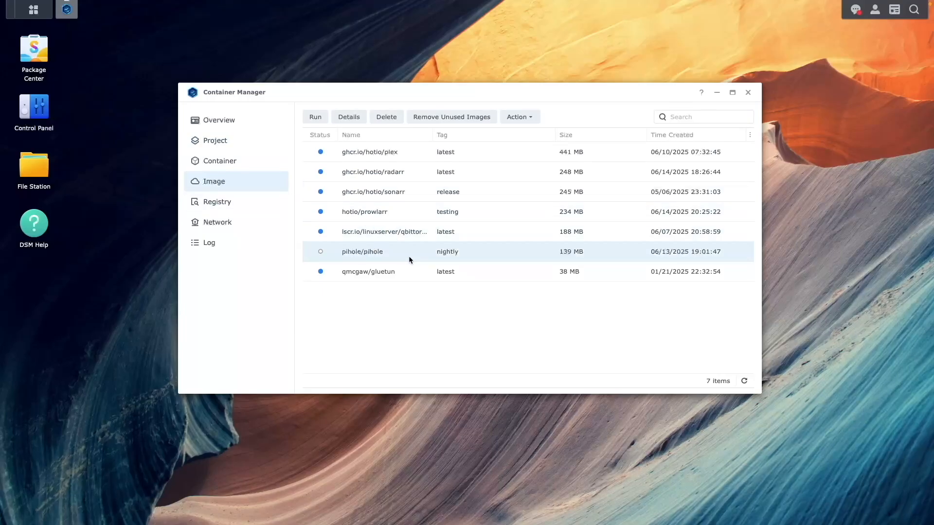
click(388, 118)
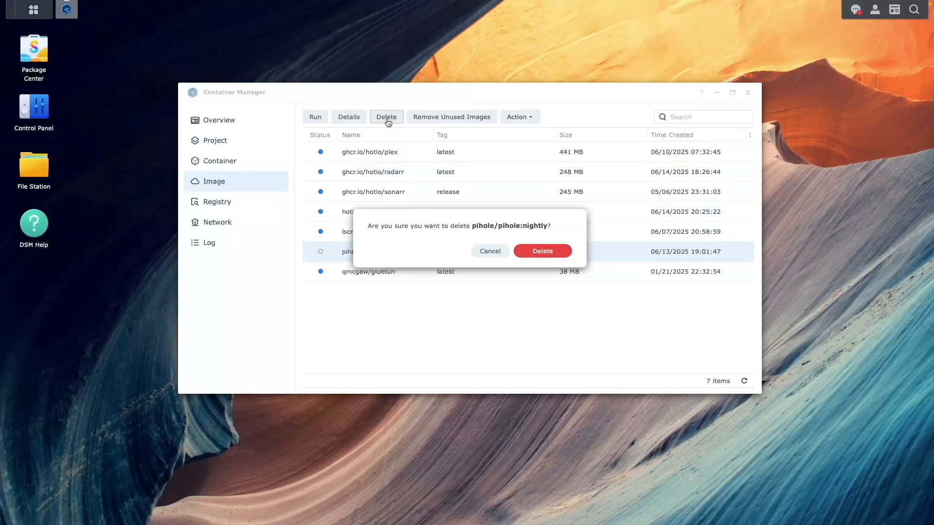
click(524, 252)
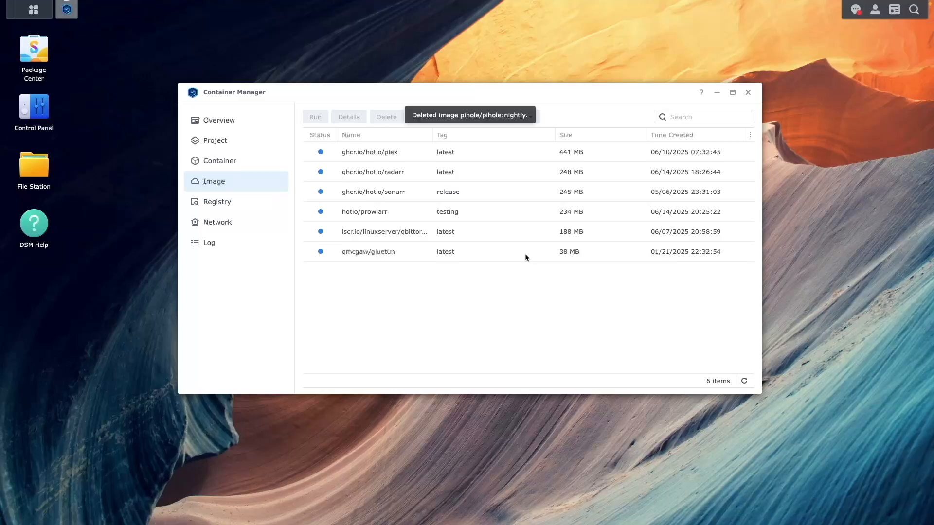
Build the pihole project again to pull the nightly image and recreate its container.
click(267, 146)
double_click(361, 193)
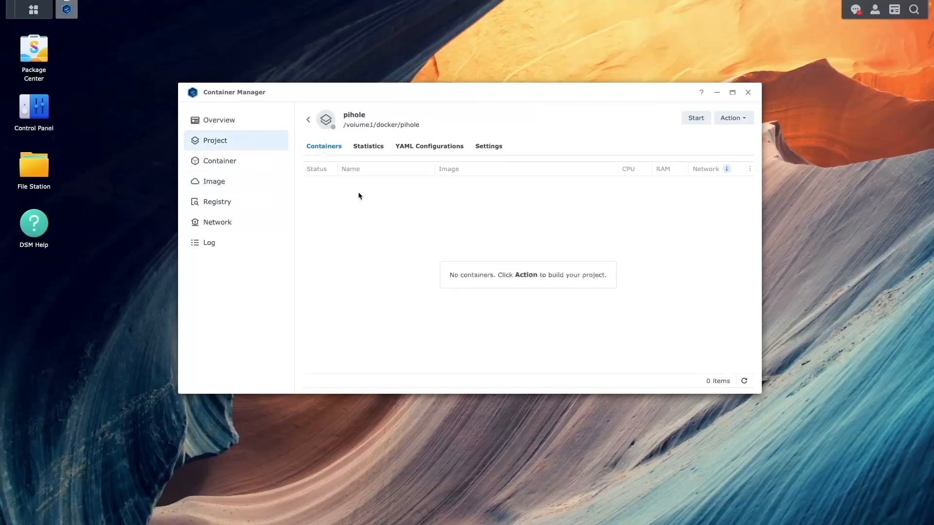
click(732, 117)
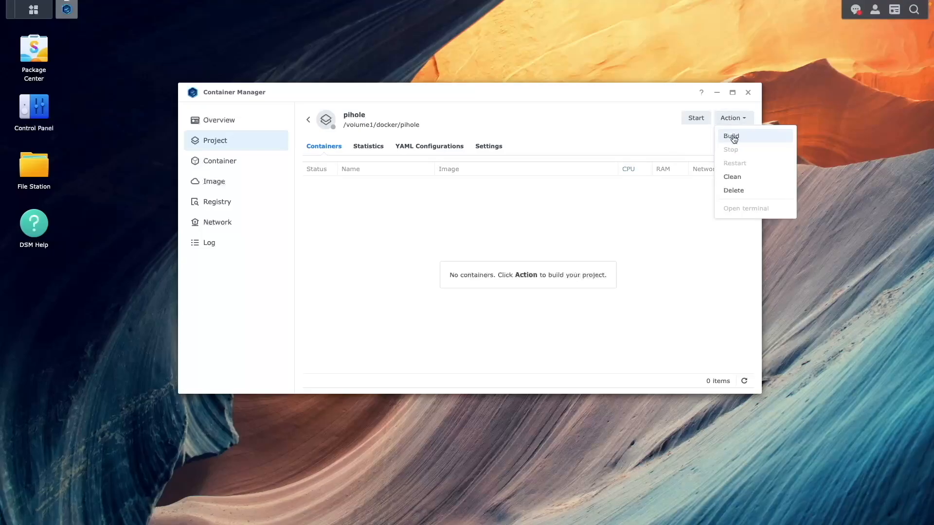
click(734, 138)
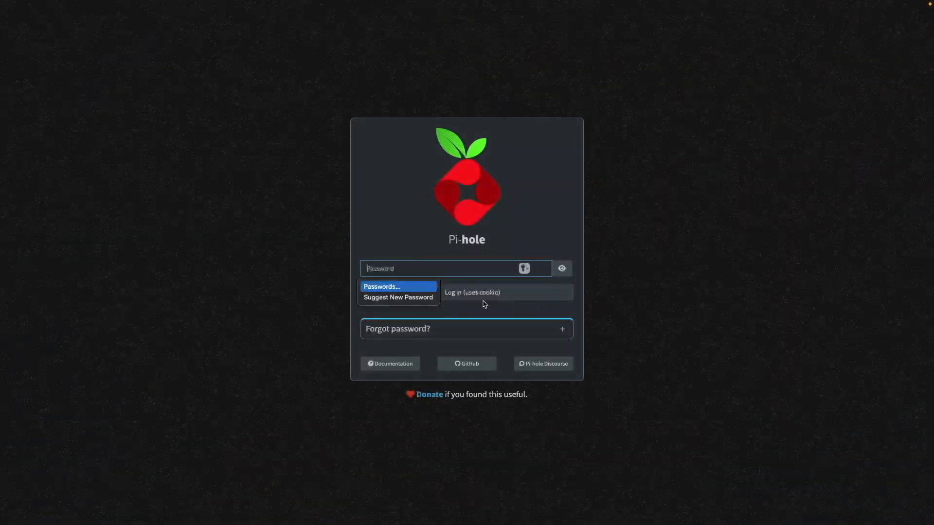
Log in to the rebuilt Pi-hole with the account password and check its Core, FTL and Web interface versions in the dashboard footer.
text(**********)
key(Return)
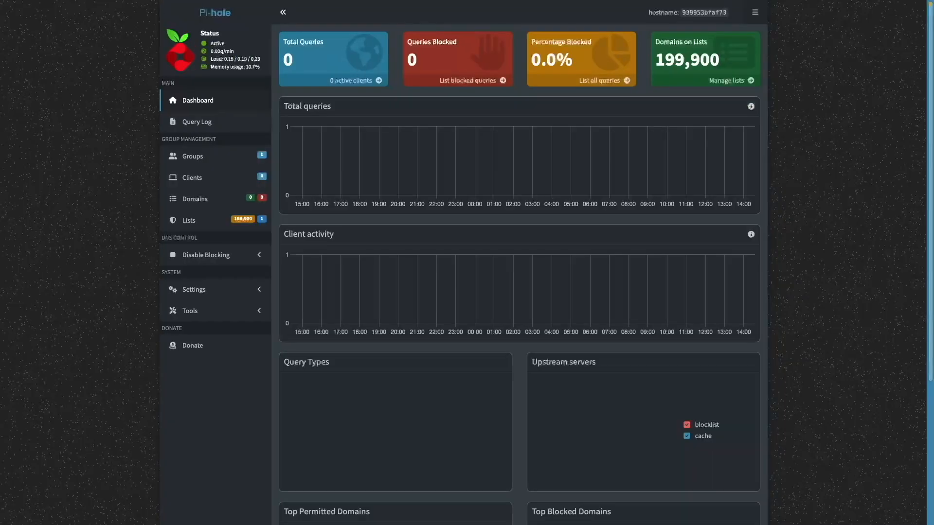
scroll(519, 263, down, 5)
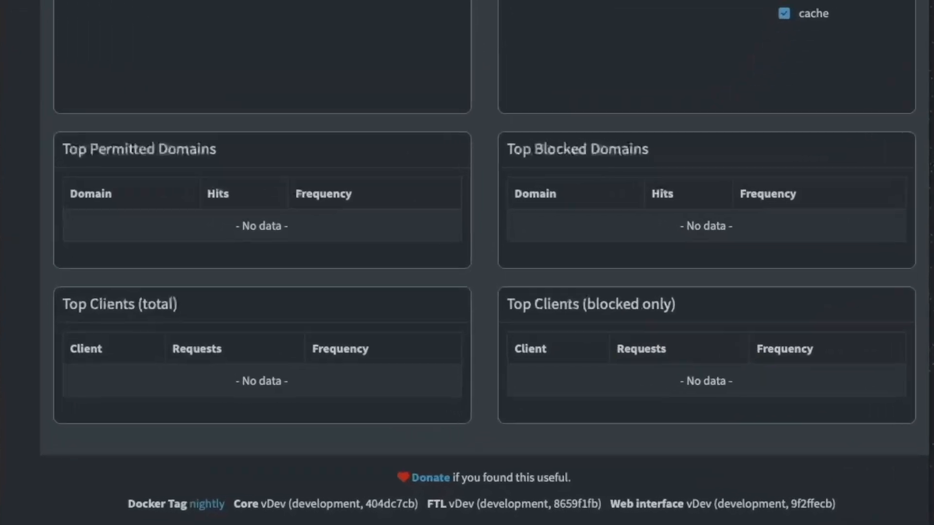